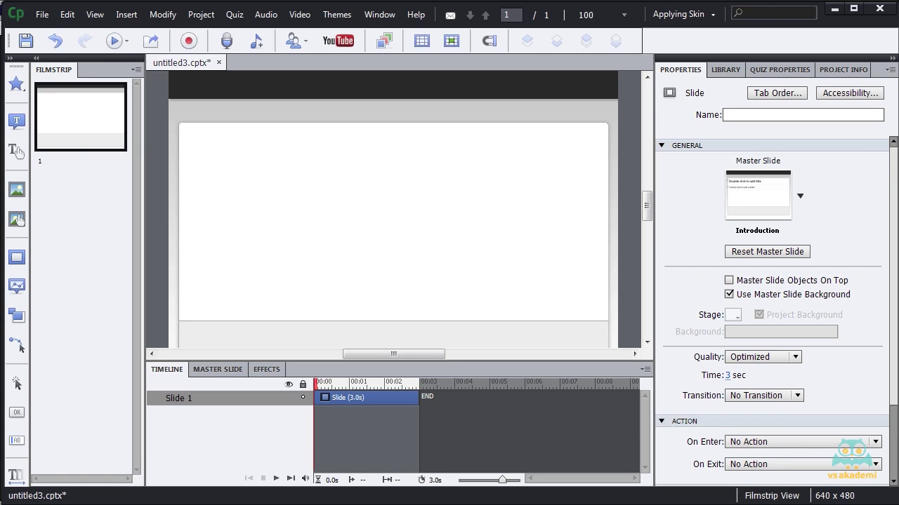
Step: Import Loop Ambient 3.mp3 from the Gallery's Sound folder as the project's background audio
click(263, 14)
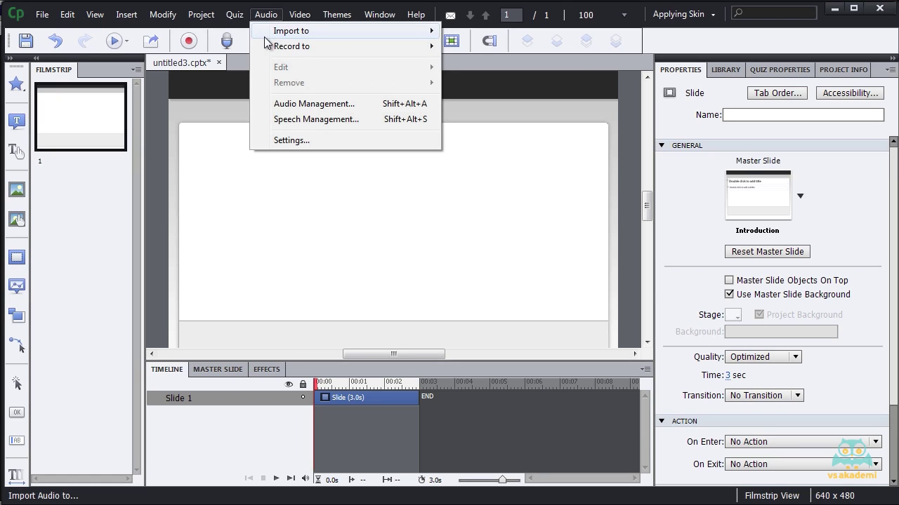
mouse_move(288, 48)
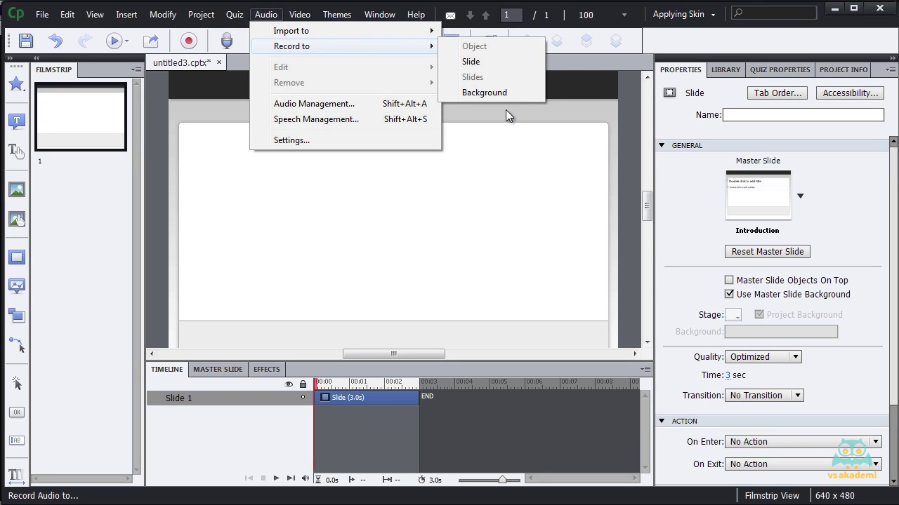
click(506, 94)
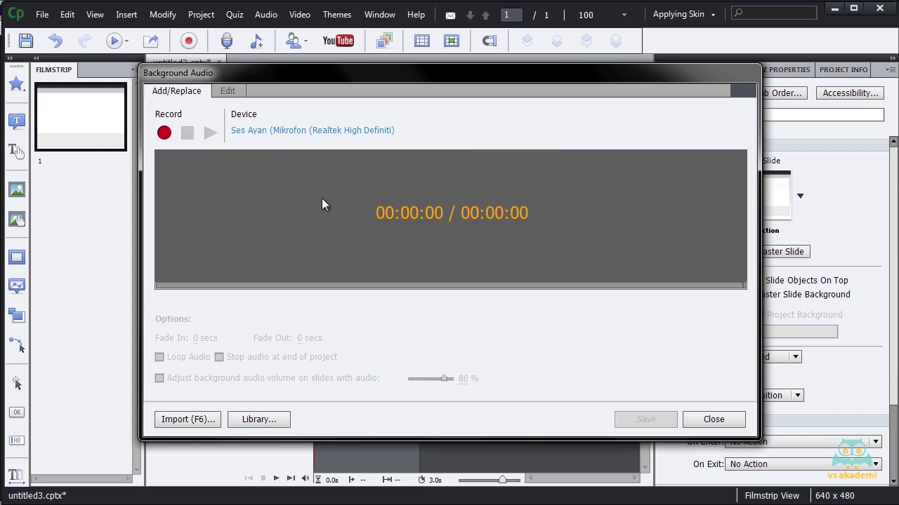
click(196, 420)
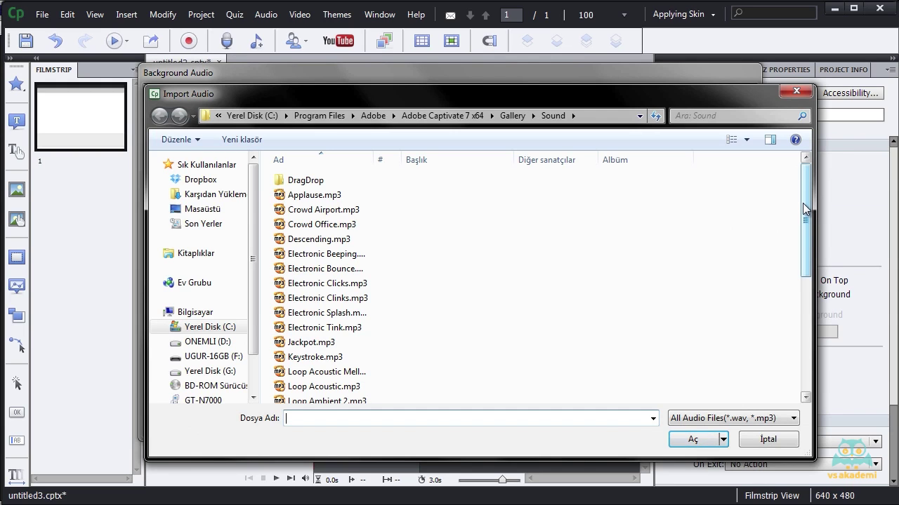
drag(805, 209, 807, 283)
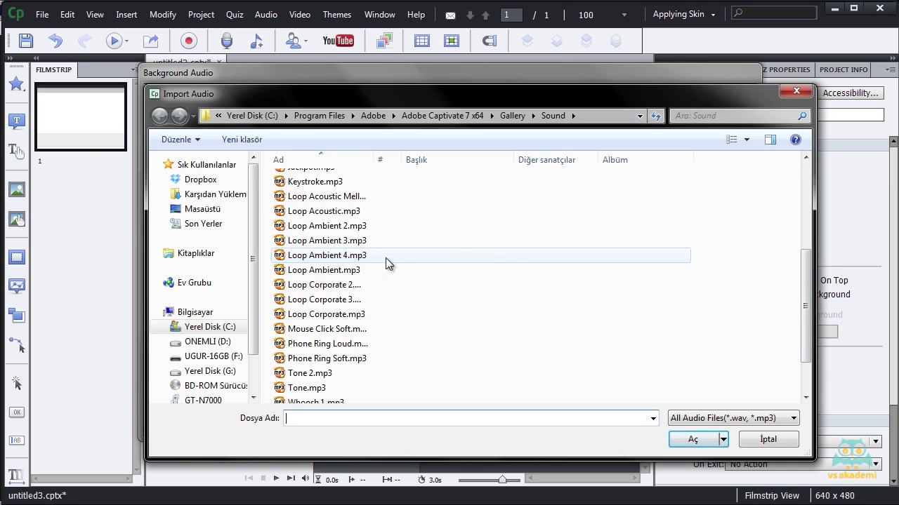
click(474, 244)
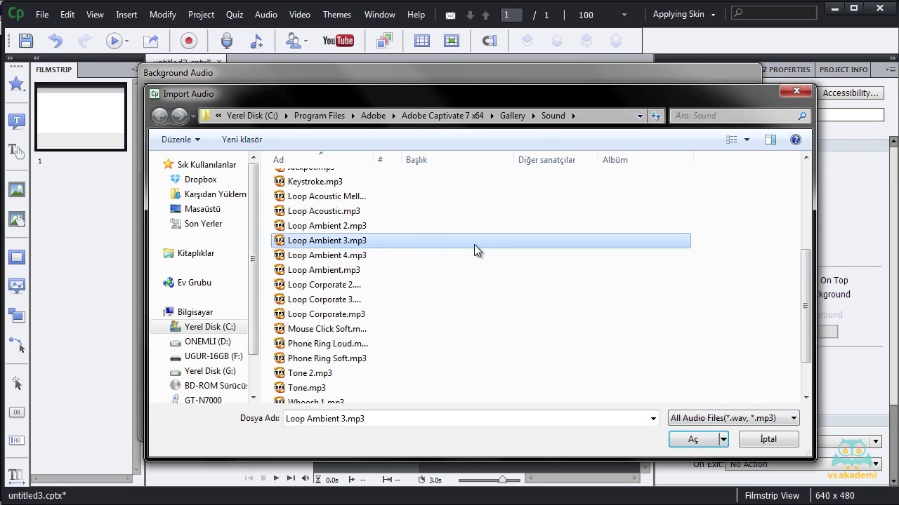
click(689, 438)
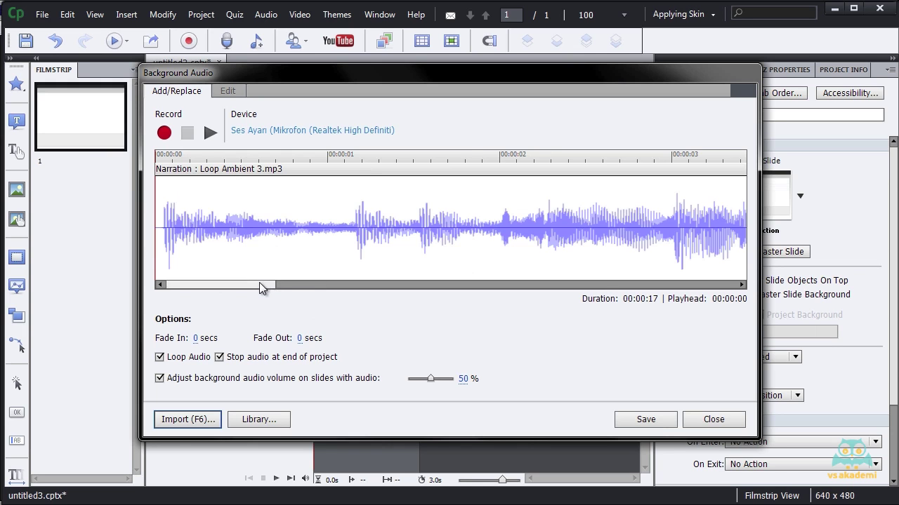
Step: Inspect the imported audio's waveform through to its end, and play a few seconds of the clip
drag(259, 282, 726, 293)
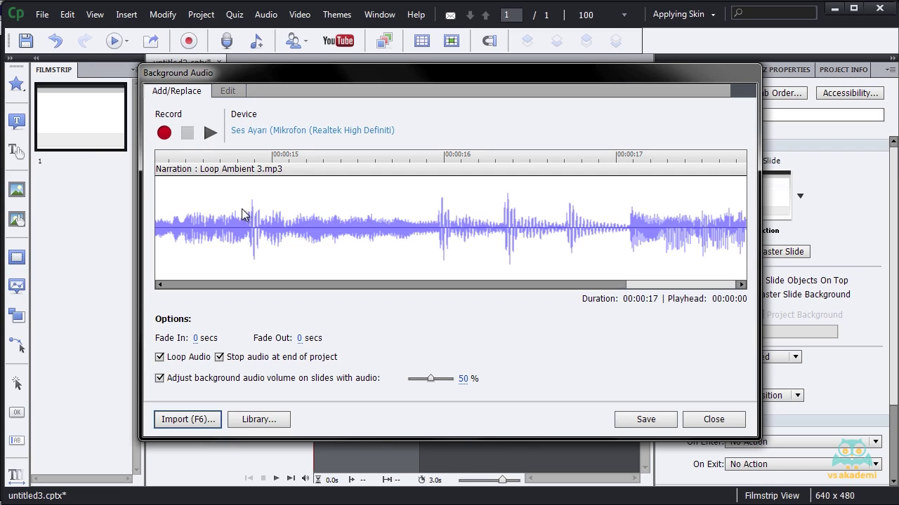
click(210, 133)
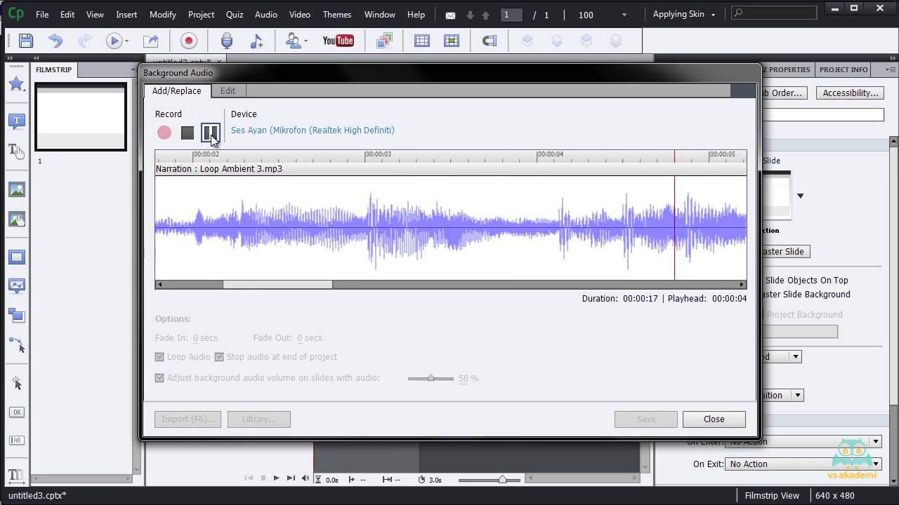
click(209, 134)
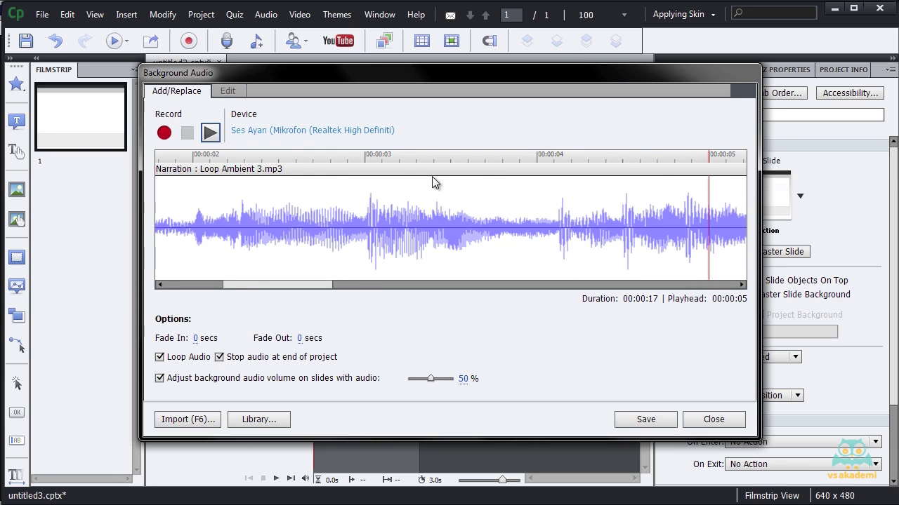
Step: Try replacing the audio between about 2.9 and 4 seconds with silence, and undo the change
click(241, 96)
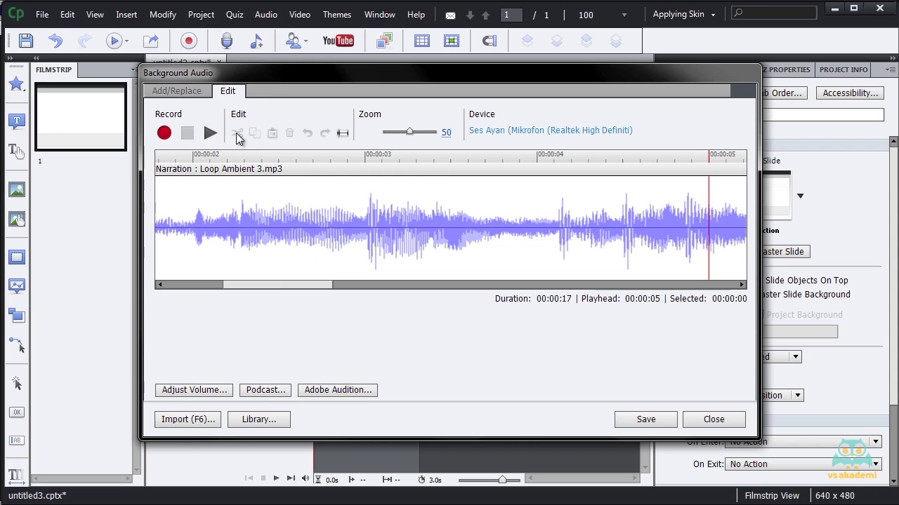
click(343, 208)
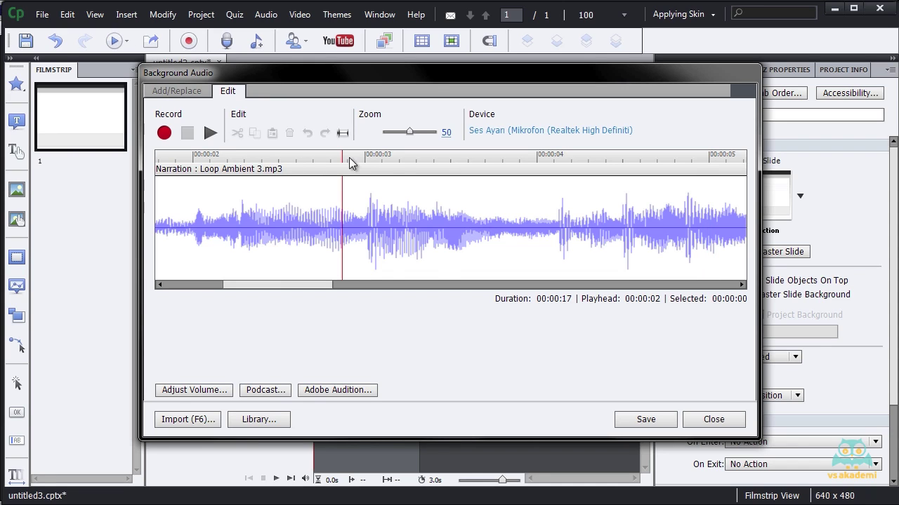
drag(344, 158, 532, 161)
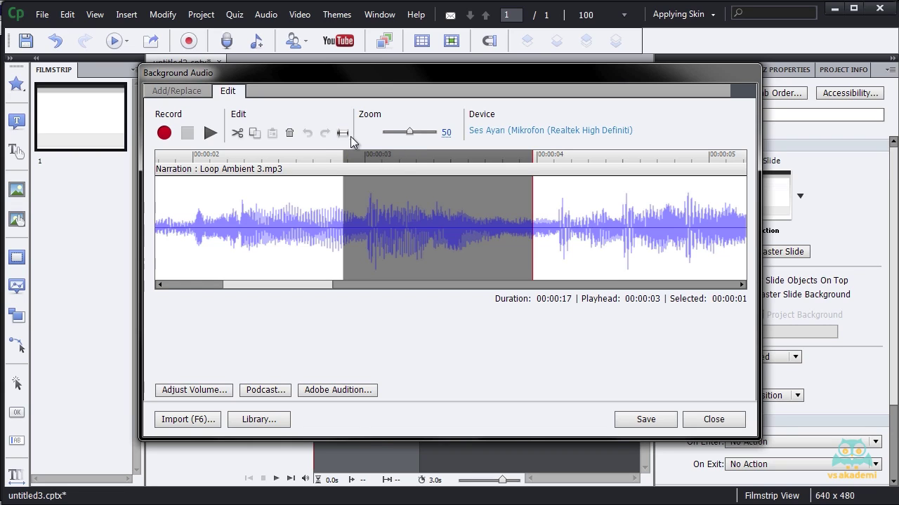
click(342, 134)
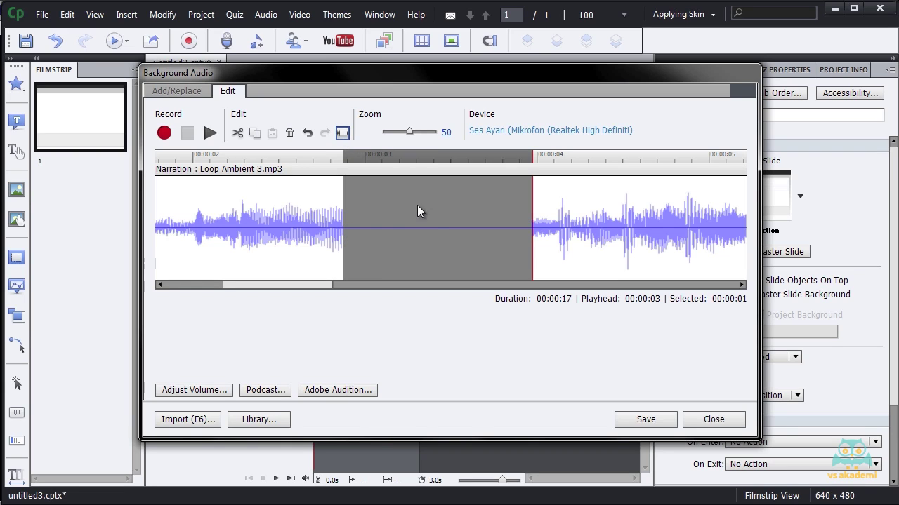
click(326, 232)
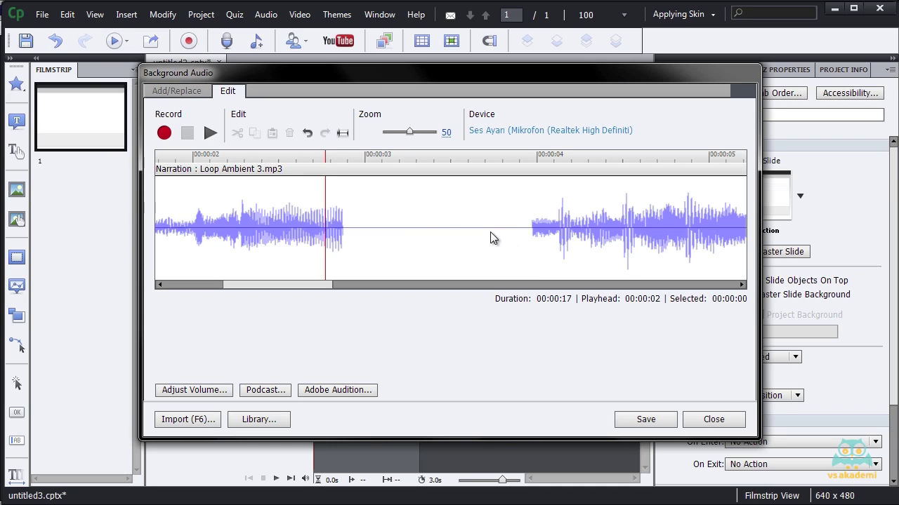
click(308, 134)
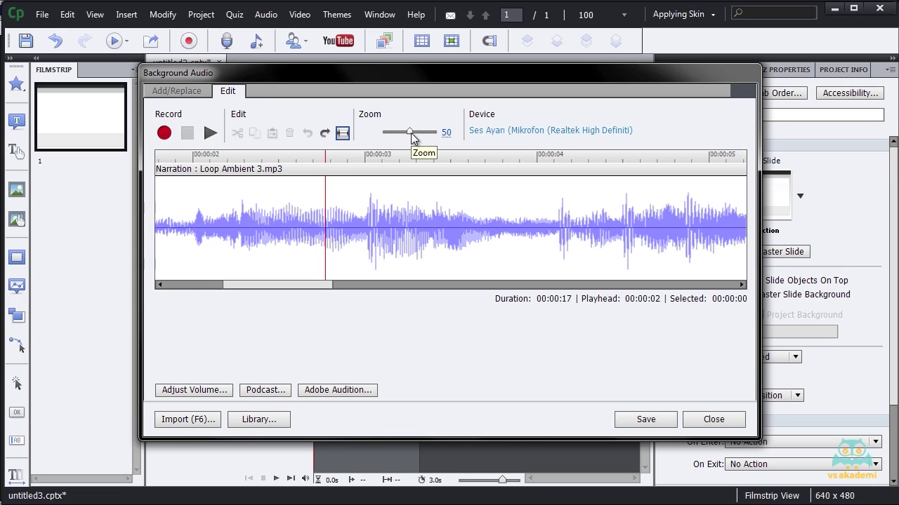
Step: Check the audio input device and bitrate settings without changing them, and save the background audio to the project
click(512, 136)
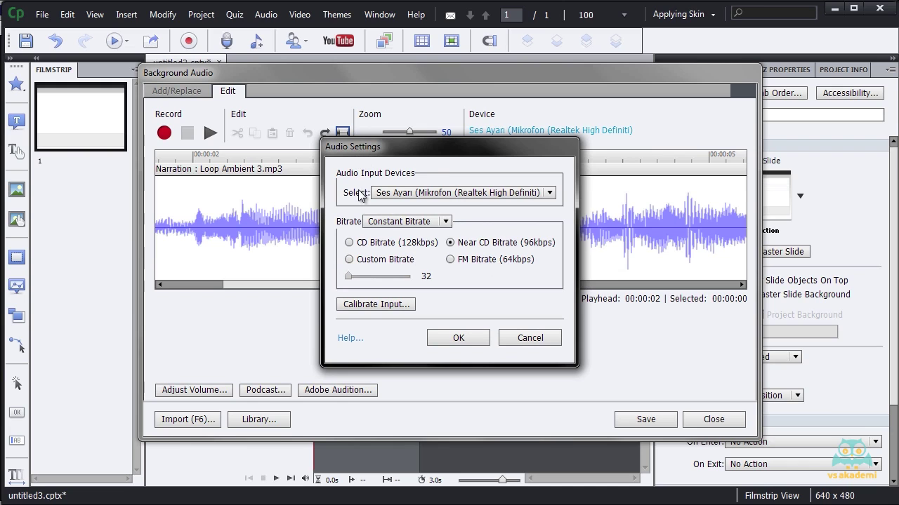
click(526, 338)
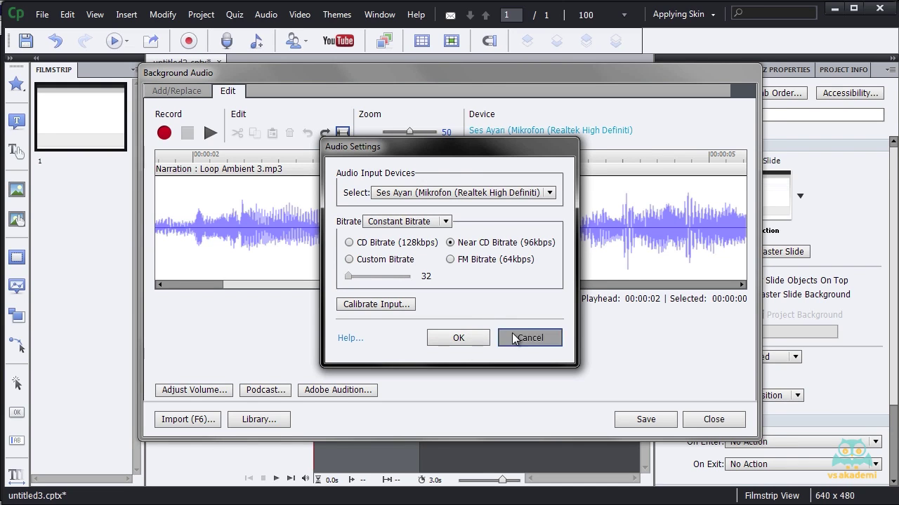
click(646, 424)
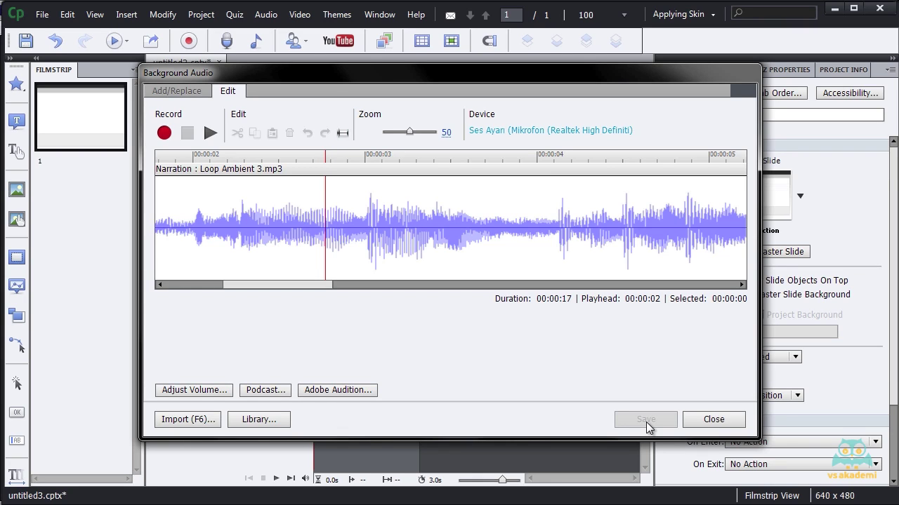
click(716, 424)
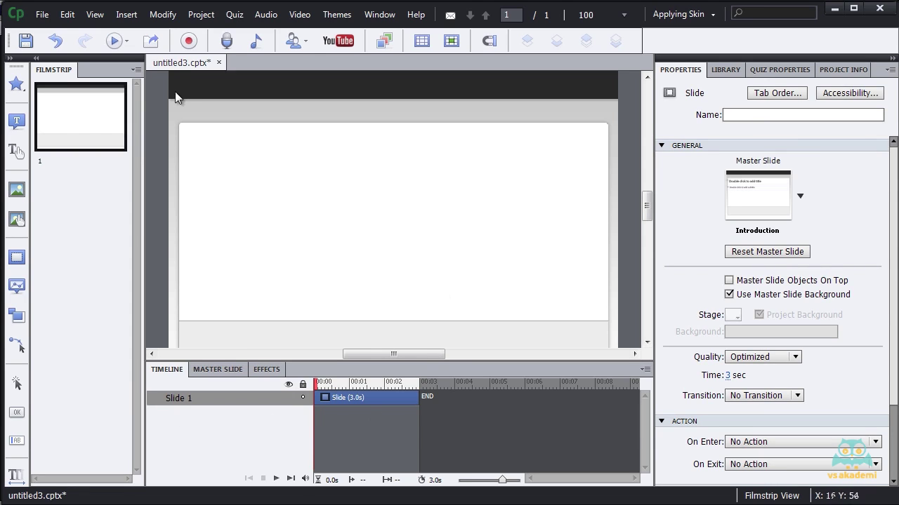
Step: Add two new slides after the first slide, and step through all three slides back to the first
click(127, 15)
click(138, 31)
click(127, 15)
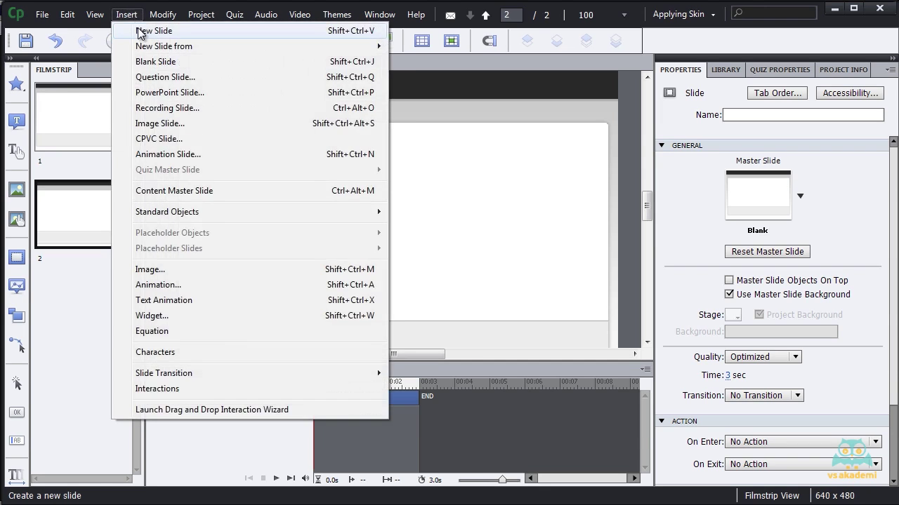
click(138, 31)
click(109, 150)
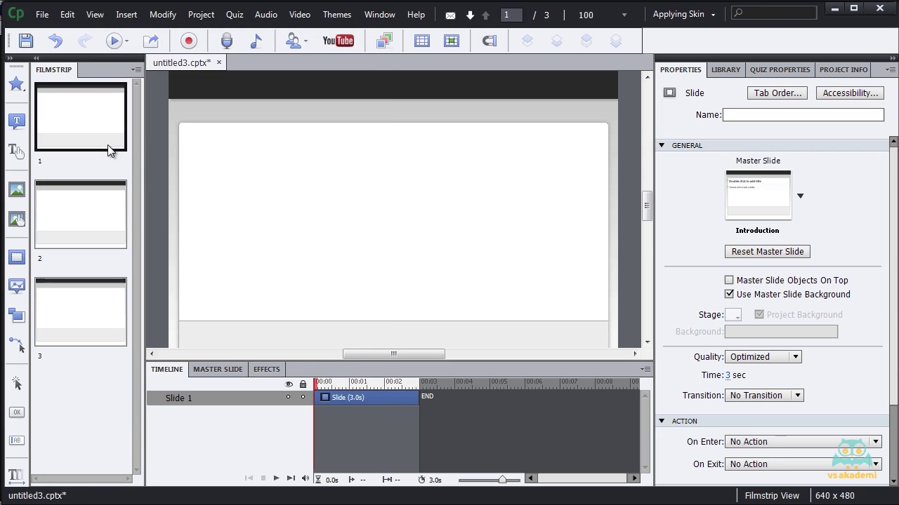
click(81, 223)
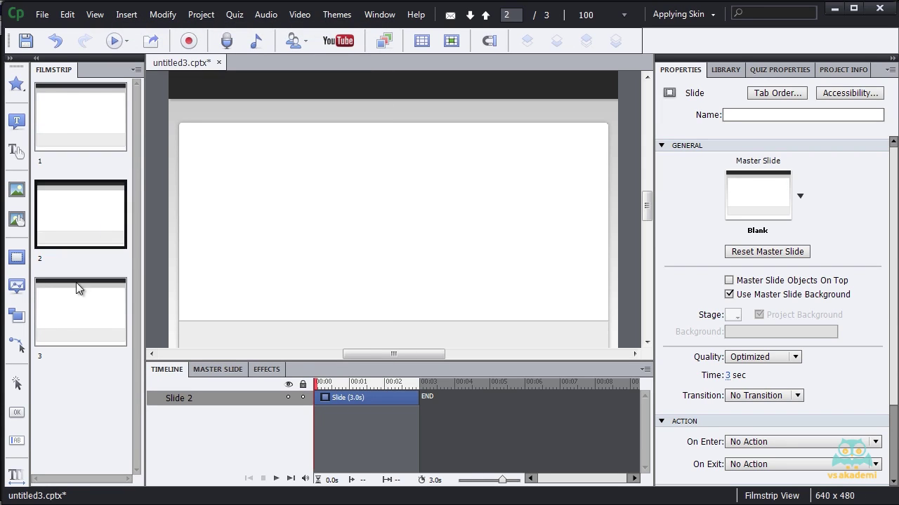
click(76, 283)
click(75, 149)
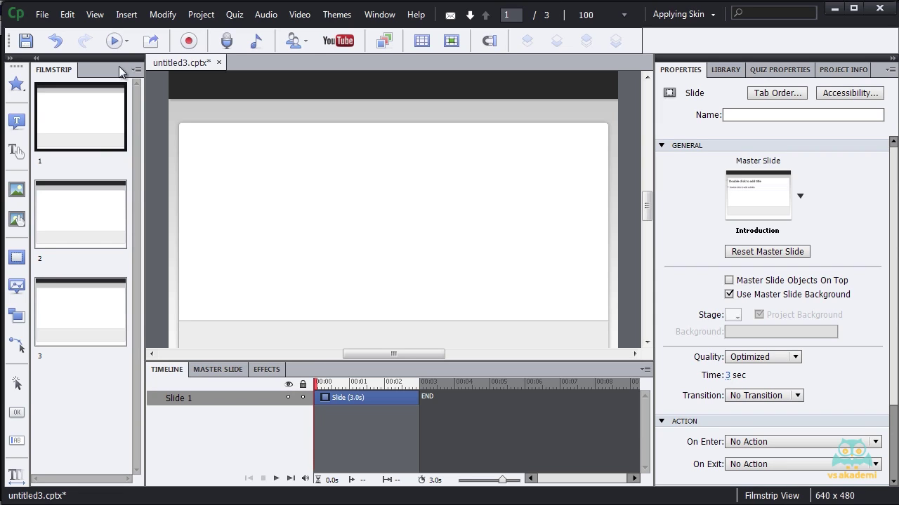
Step: Preview the entire project with its background audio, and pause playback on the third slide
click(118, 44)
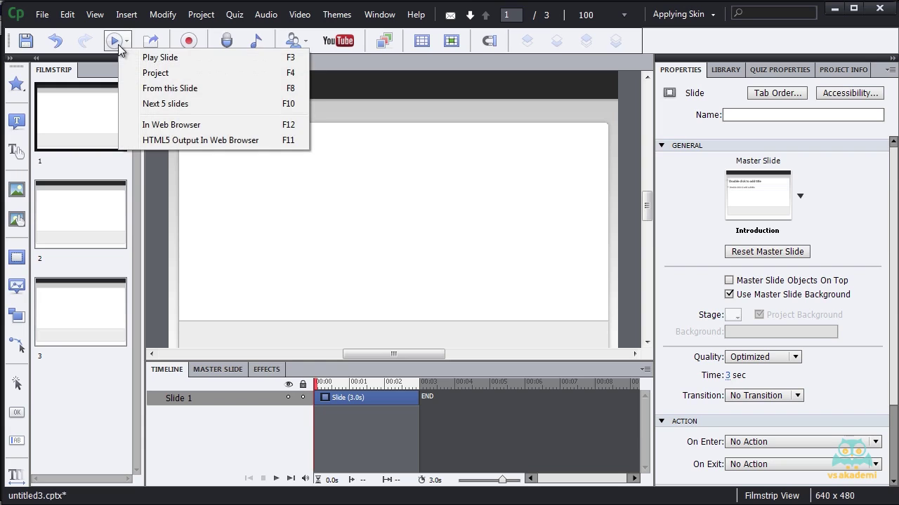
click(179, 72)
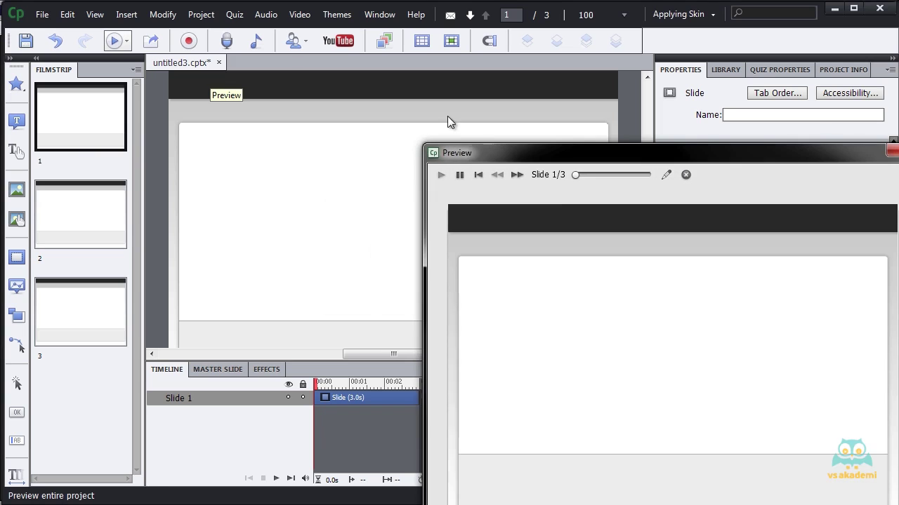
drag(647, 156, 422, 54)
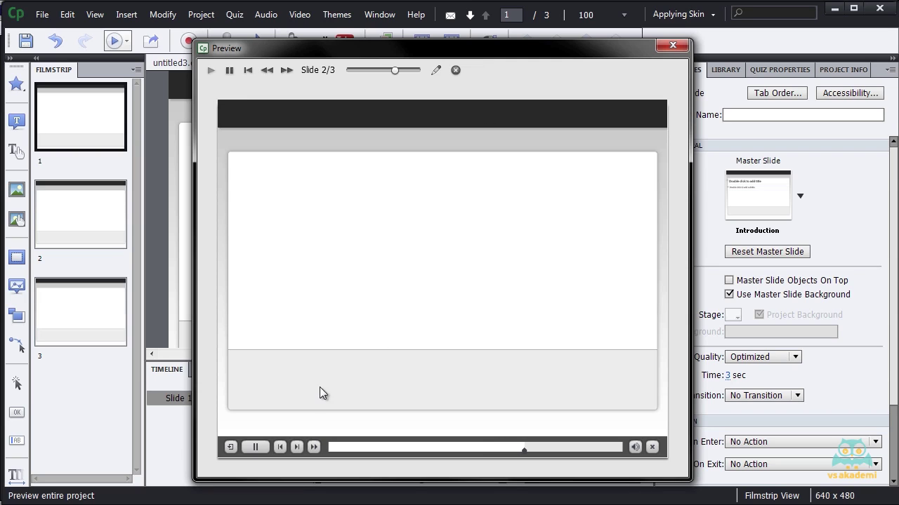
click(258, 448)
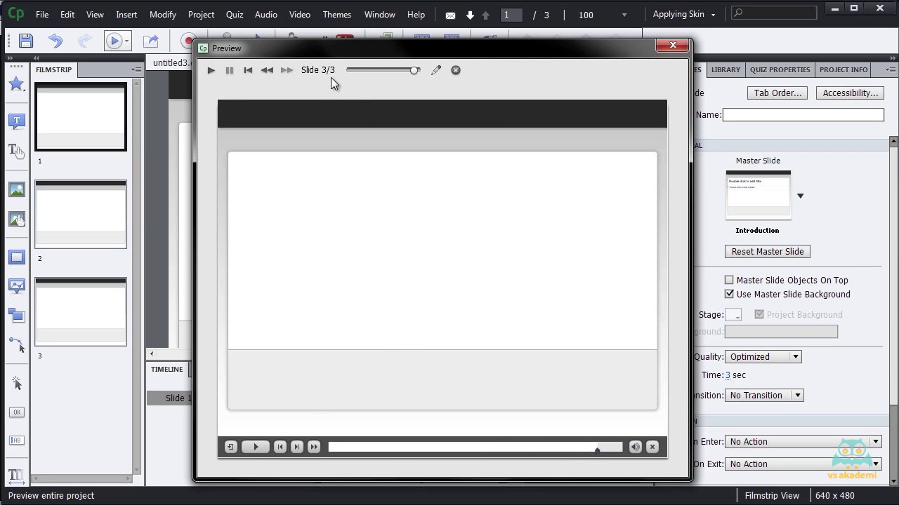